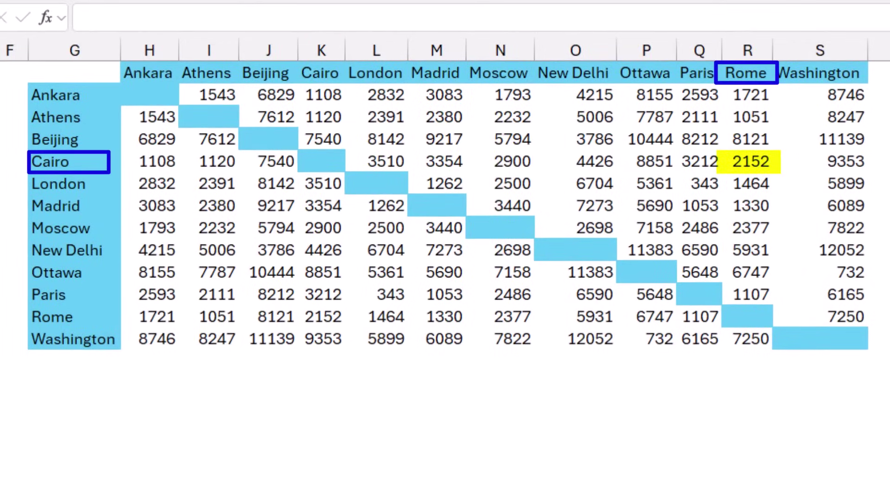
Compare the Cairo–Rome distance in the matrix with the matching Rome–Cairo cell.
{"action": "left_click", "coordinate": [747, 161]}
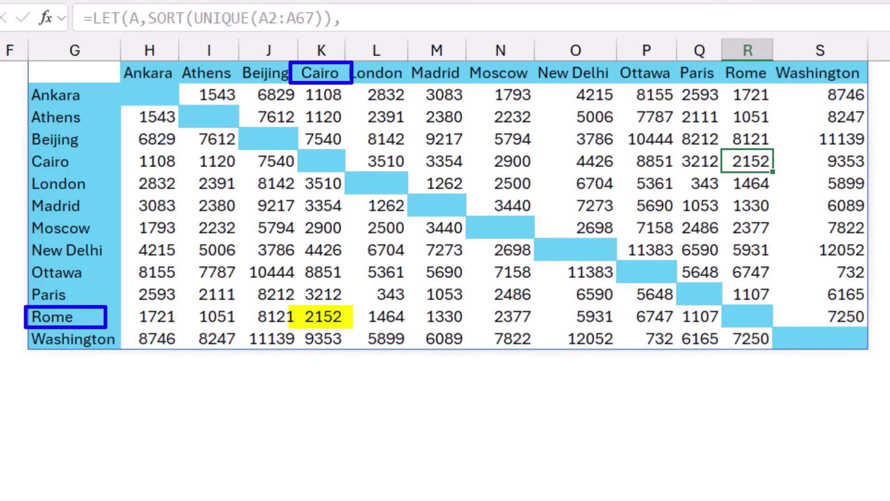
{"action": "left_click", "coordinate": [323, 317]}
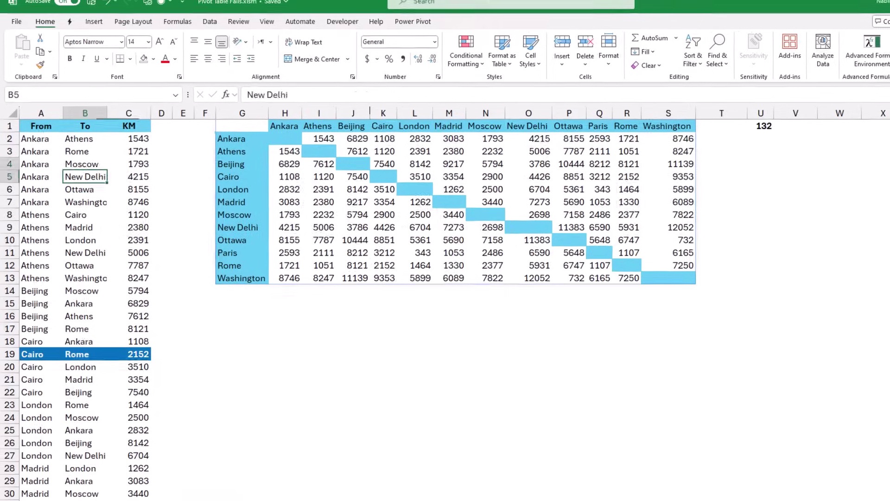
Insert a PivotTable from the data in A1:C67, placed on the existing worksheet at cell G15.
{"action": "left_click", "coordinate": [97, 99]}
{"action": "left_click", "coordinate": [91, 32]}
{"action": "left_click", "coordinate": [25, 55]}
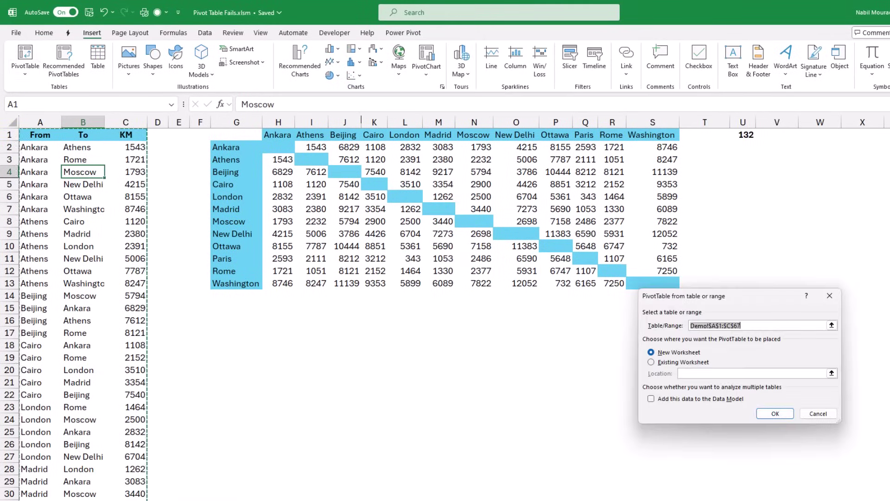
{"action": "left_click", "coordinate": [651, 361]}
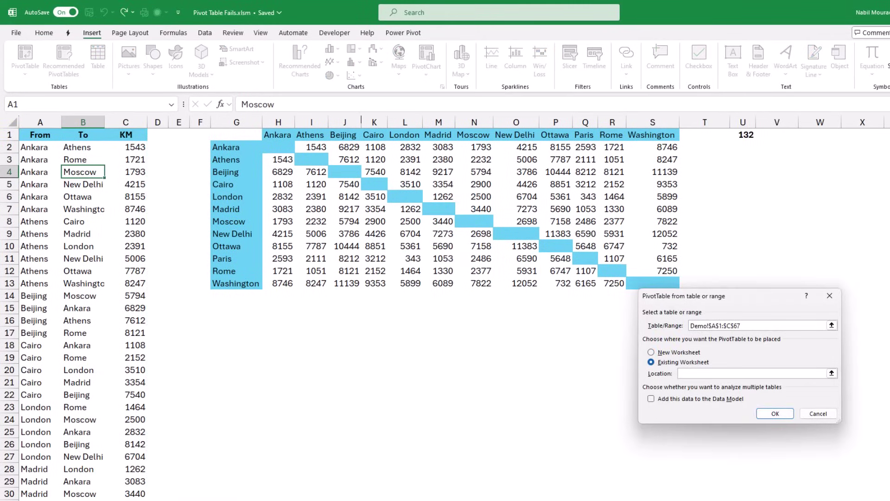
{"action": "left_click", "coordinate": [236, 307]}
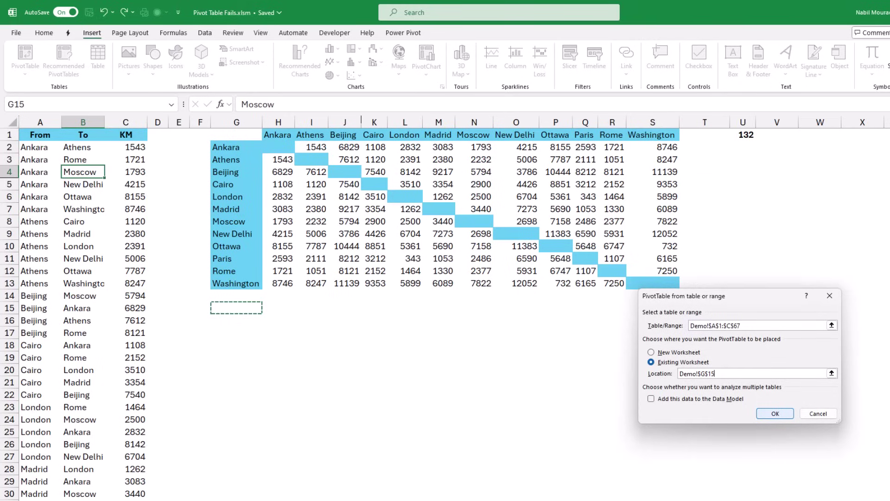
{"action": "key", "text": "Return"}
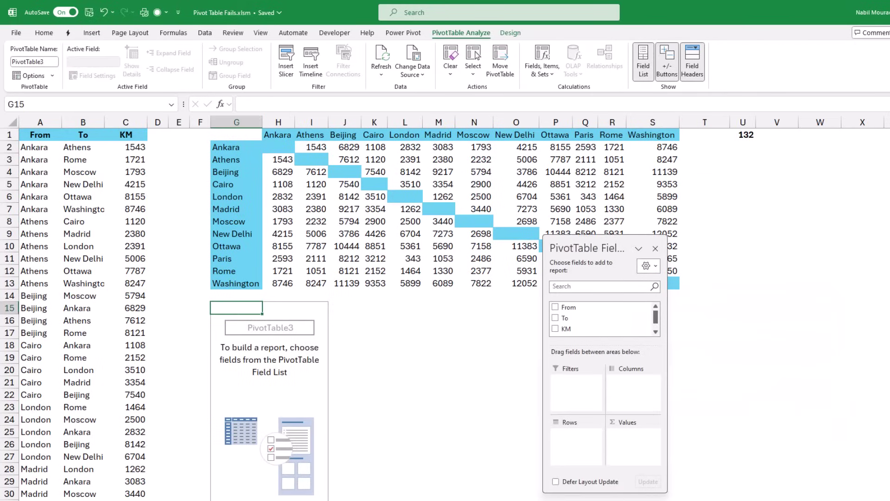
Lay out the PivotTable with From as rows, To as columns and KM as values.
{"action": "left_click_drag", "start_coordinate": [568, 307], "coordinate": [574, 434]}
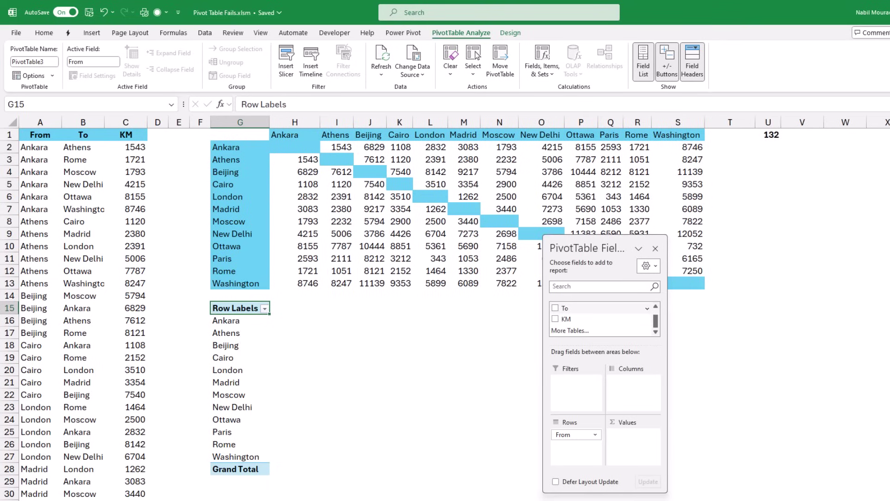
{"action": "left_click_drag", "start_coordinate": [568, 308], "coordinate": [633, 381]}
{"action": "left_click_drag", "start_coordinate": [567, 319], "coordinate": [633, 434]}
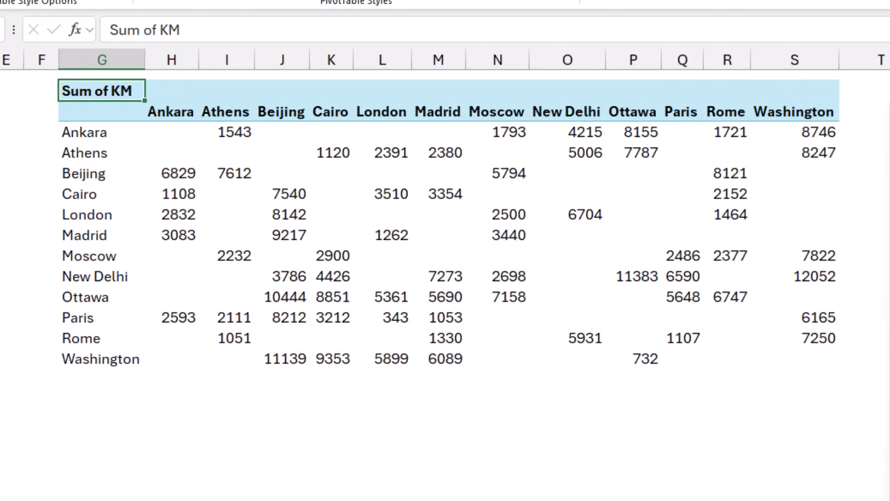
Copy the whole PivotTable and paste a duplicate directly below it, starting in column G.
{"action": "left_click_drag", "start_coordinate": [101, 91], "coordinate": [589, 255]}
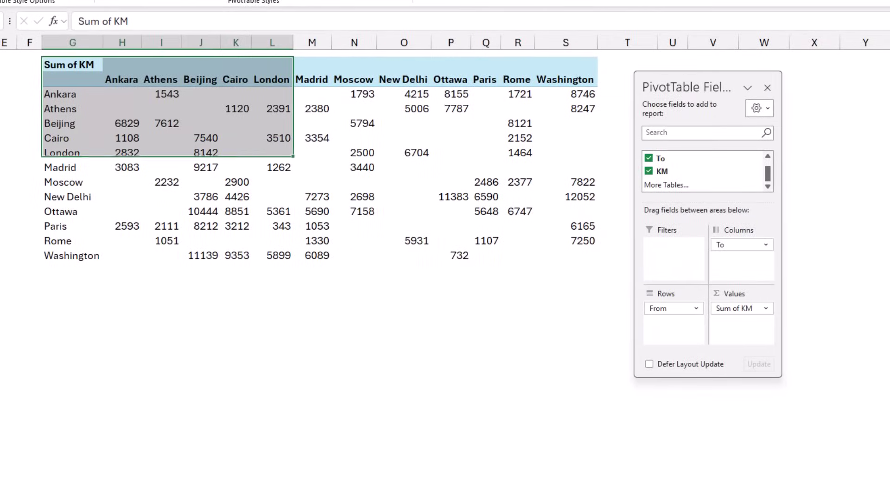
{"action": "key", "text": "ctrl+c"}
{"action": "left_click", "coordinate": [72, 284]}
{"action": "key", "text": "ctrl+v"}
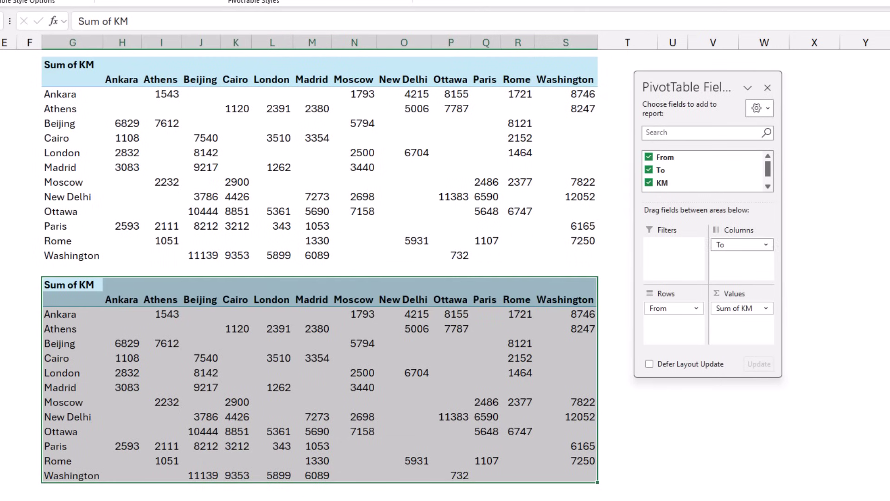
Swap the fields of the duplicate PivotTable so To is in rows and From is in columns.
{"action": "mouse_move", "coordinate": [741, 244]}
{"action": "left_mouse_down"}
{"action": "mouse_move", "coordinate": [673, 321]}
{"action": "mouse_move", "coordinate": [742, 245]}
{"action": "left_mouse_up"}
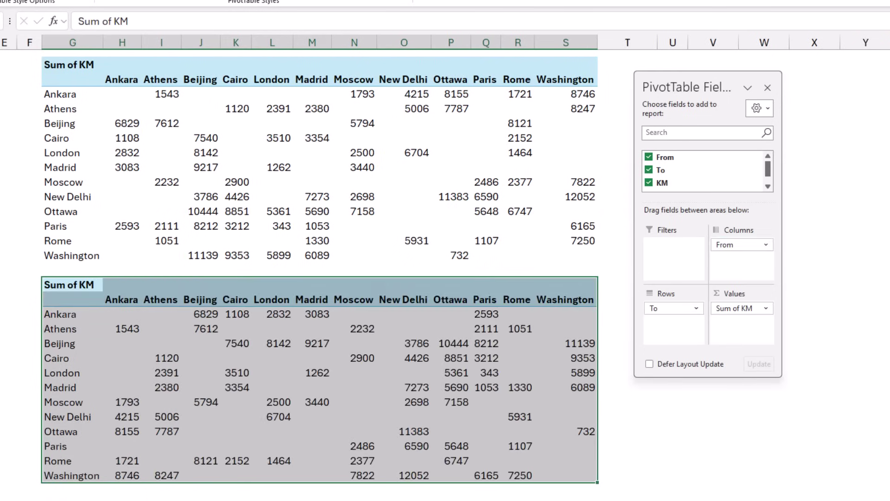
{"action": "mouse_move", "coordinate": [413, 386]}
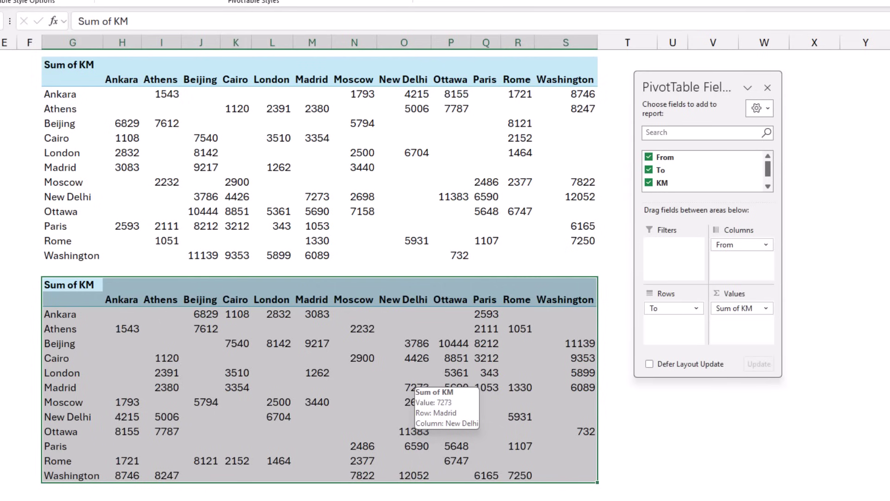
{"action": "left_click", "coordinate": [814, 343]}
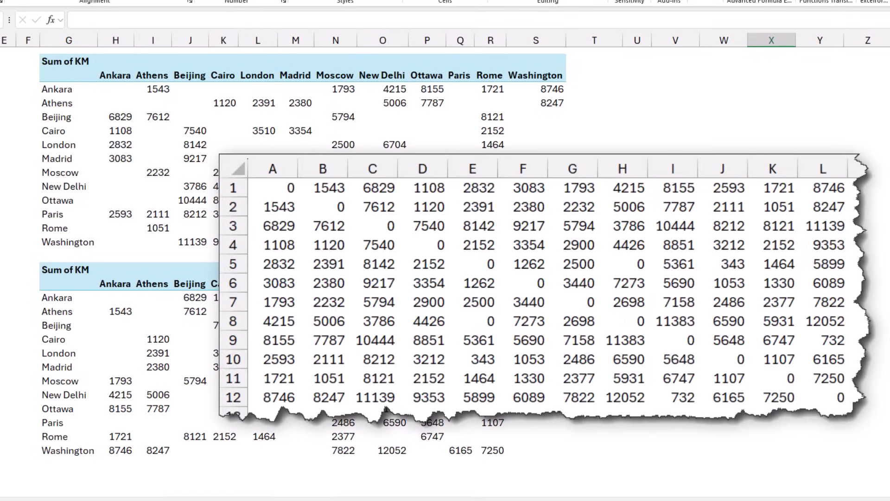
Expand the formula bar and start a LET formula in cell G1 with A as its first name.
{"action": "scroll", "coordinate": [301, 232], "scroll_direction": "up", "scroll_amount": 5}
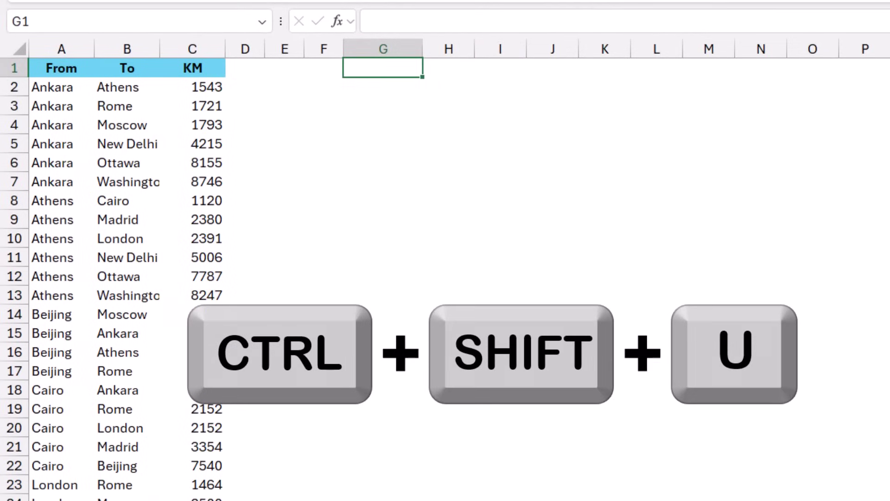
{"action": "key", "text": "ctrl+shift+u"}
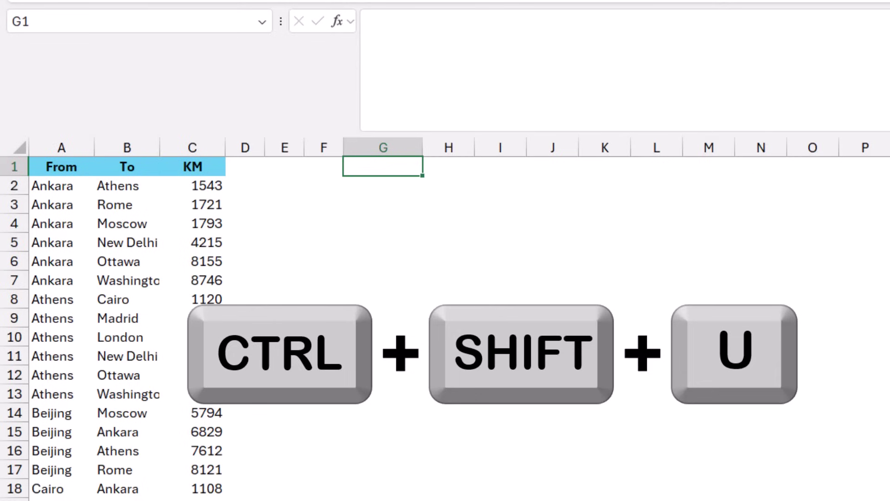
{"action": "type", "text": "=let"}
{"action": "key", "text": "Tab"}
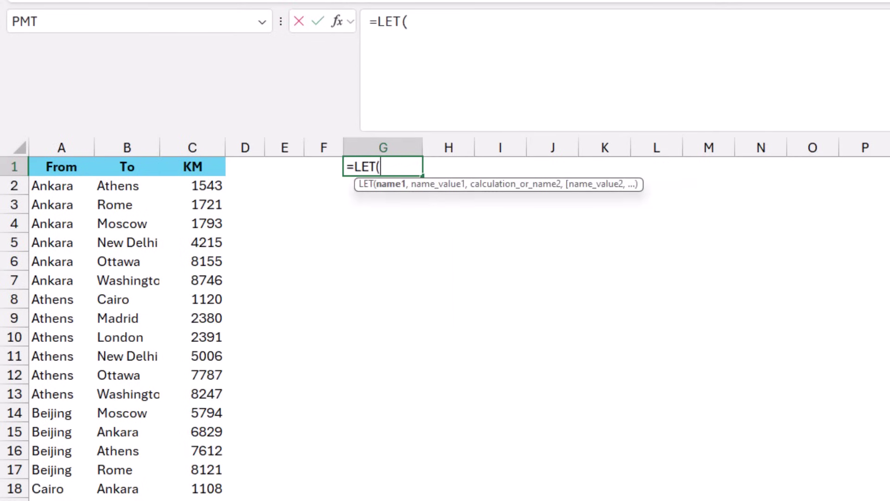
{"action": "type", "text": "A,"}
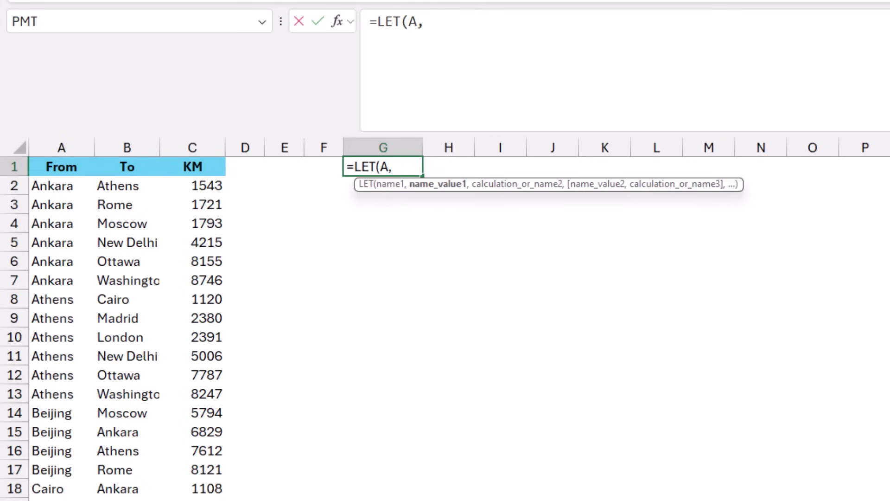
Define A as SORT(UNIQUE(A2:A67)) and start a new line in the formula.
{"action": "type", "text": "Sort(UNIQUE("}
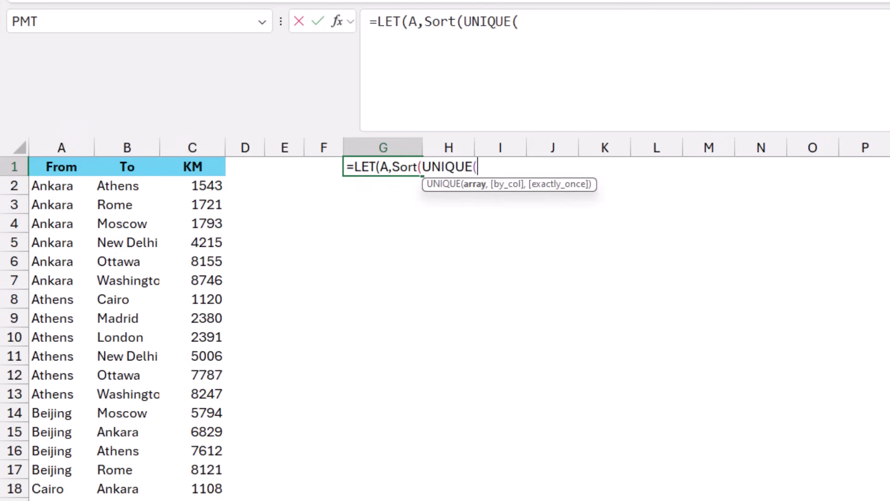
{"action": "left_click", "coordinate": [62, 186]}
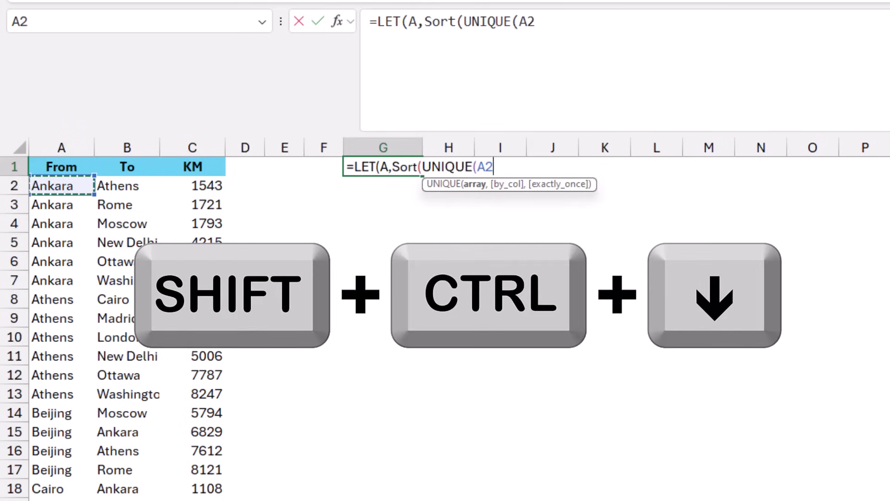
{"action": "key", "text": "ctrl+shift+Down"}
{"action": "key", "text": "ctrl+BackSpace"}
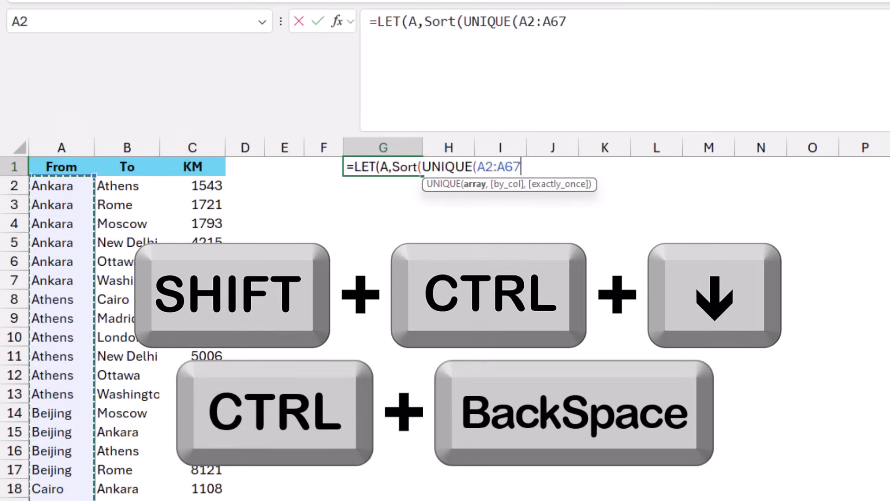
{"action": "type", "text": ")"}
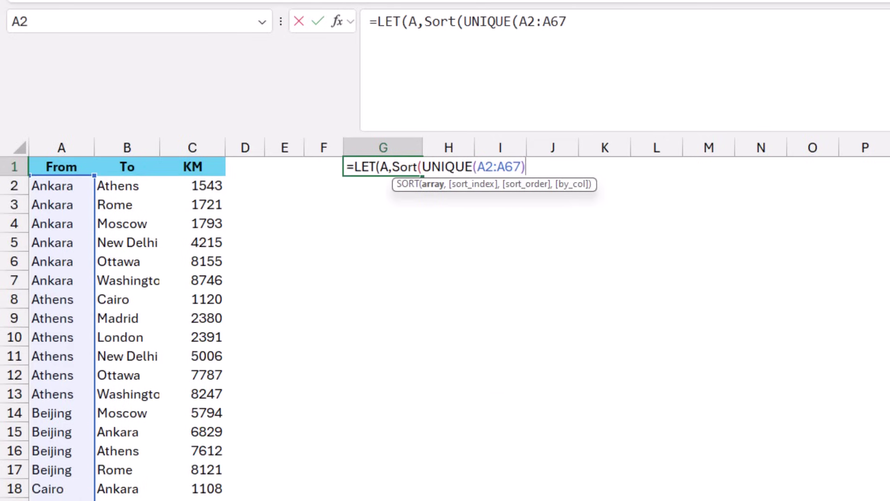
{"action": "type", "text": ")"}
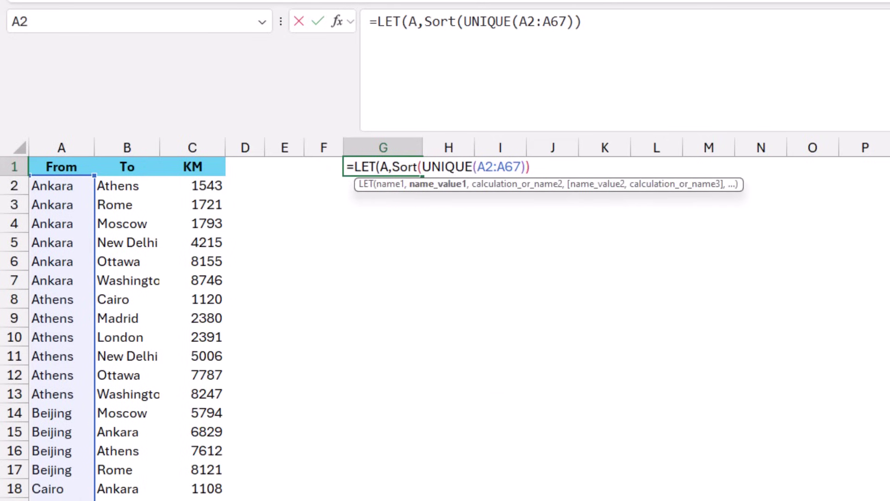
{"action": "type", "text": ","}
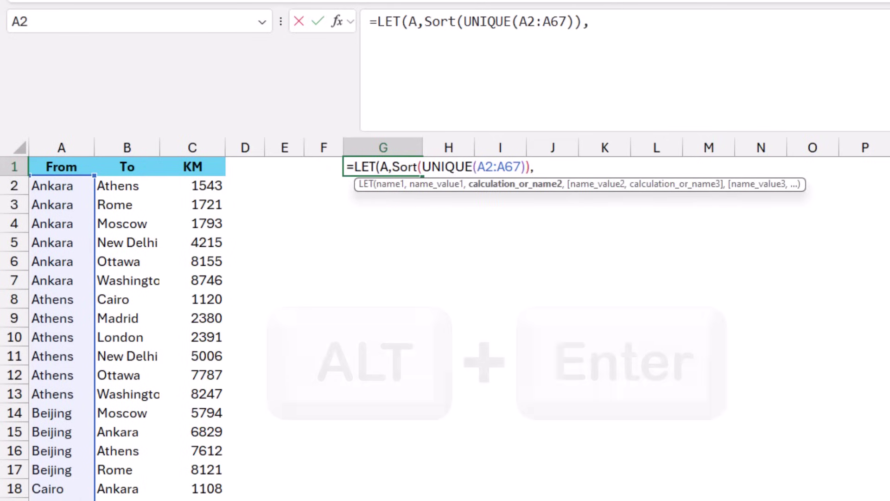
{"action": "key", "text": "alt+Return"}
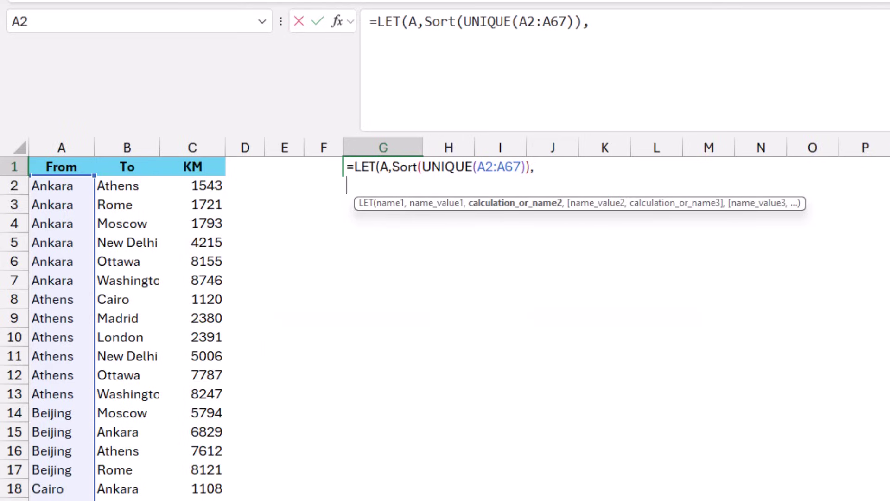
Add the name B to the LET formula, defined as TRANSPOSE(A), and start a new line.
{"action": "type", "text": "B"}
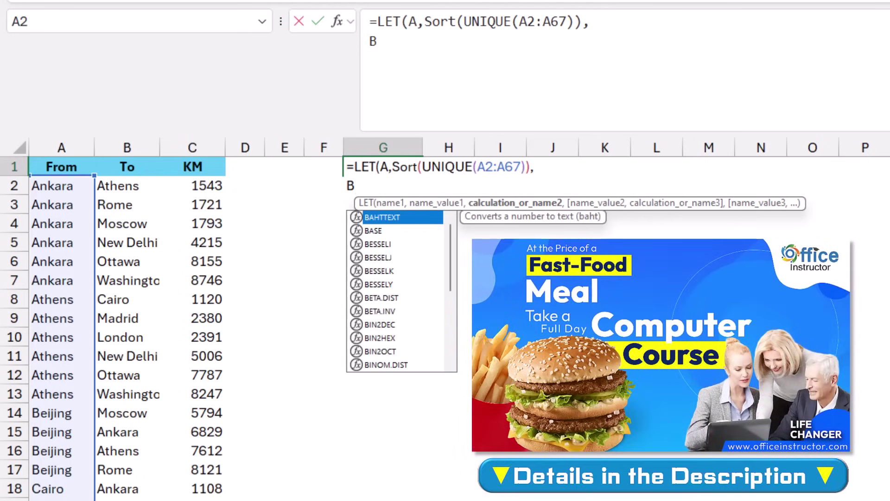
{"action": "type", "text": ","}
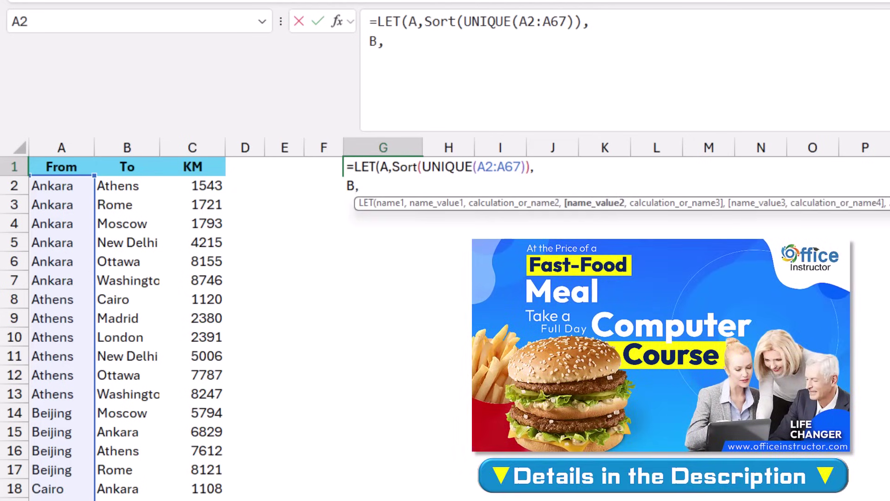
{"action": "type", "text": "Trans"}
{"action": "key", "text": "Tab"}
{"action": "type", "text": "A"}
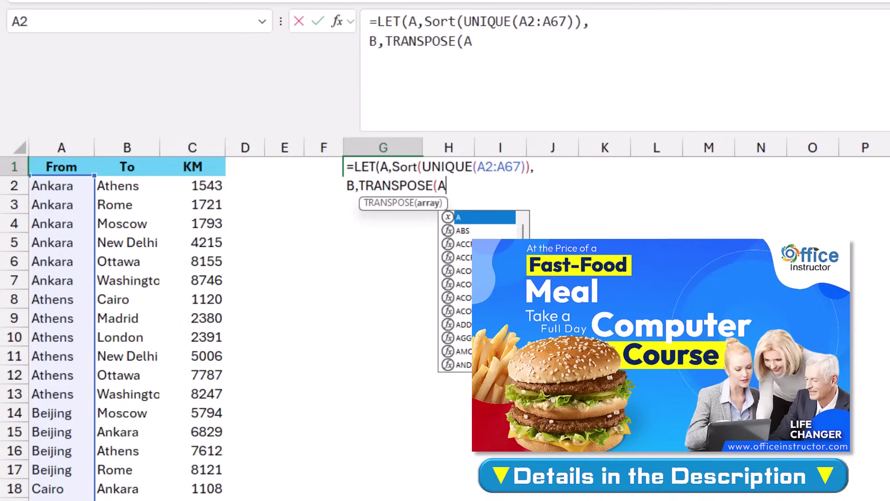
{"action": "type", "text": ")"}
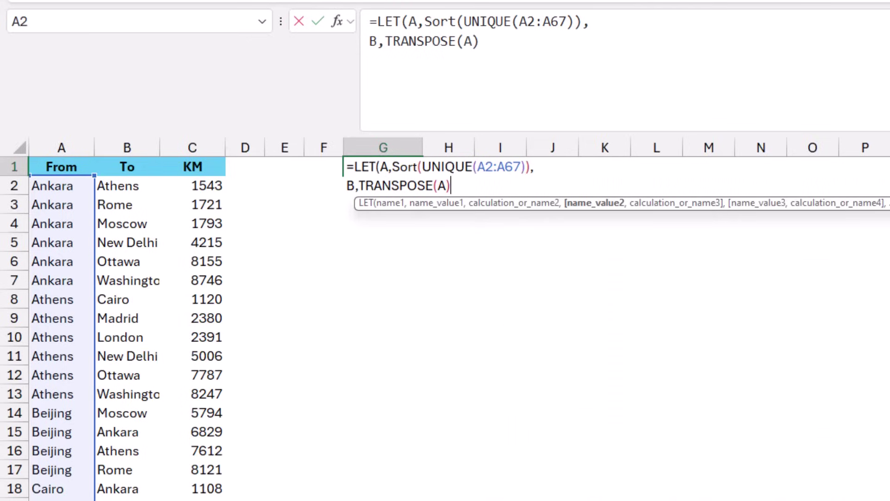
{"action": "type", "text": ","}
{"action": "key", "text": "alt+Return"}
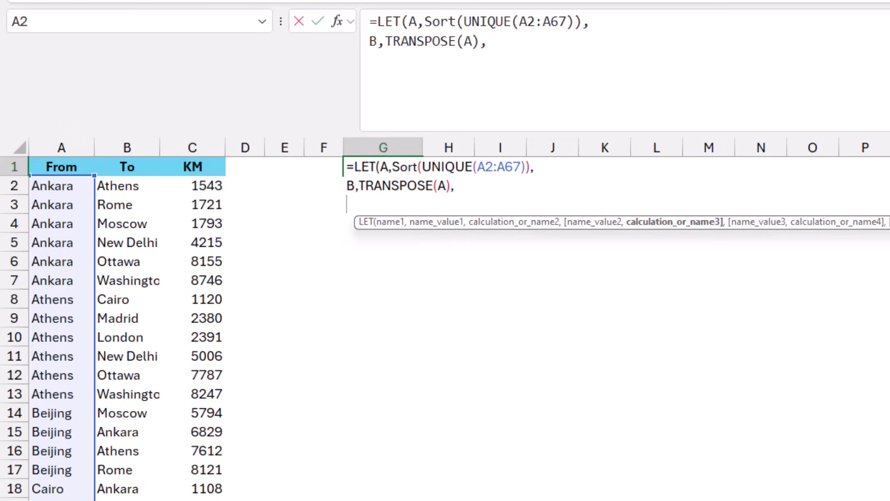
Add the name C to the LET formula, starting a SUMIFS with C2:C67 as the sum range.
{"action": "type", "text": "C"}
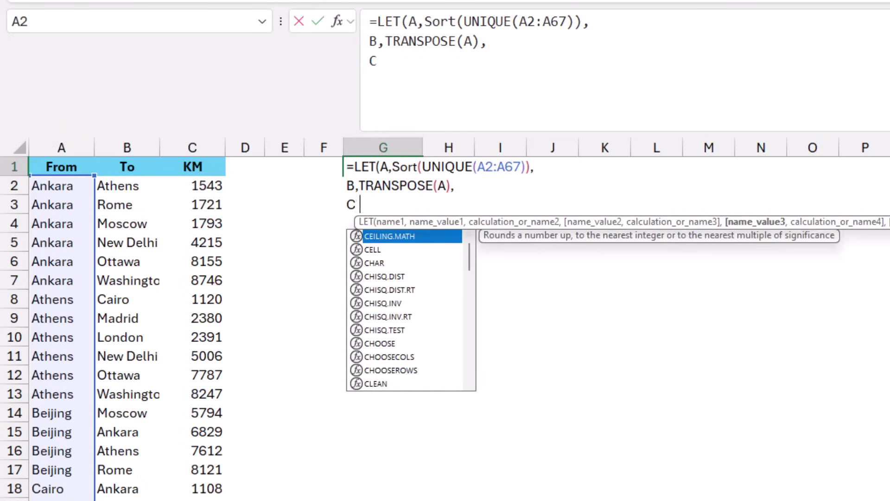
{"action": "type", "text": ",Sumifs"}
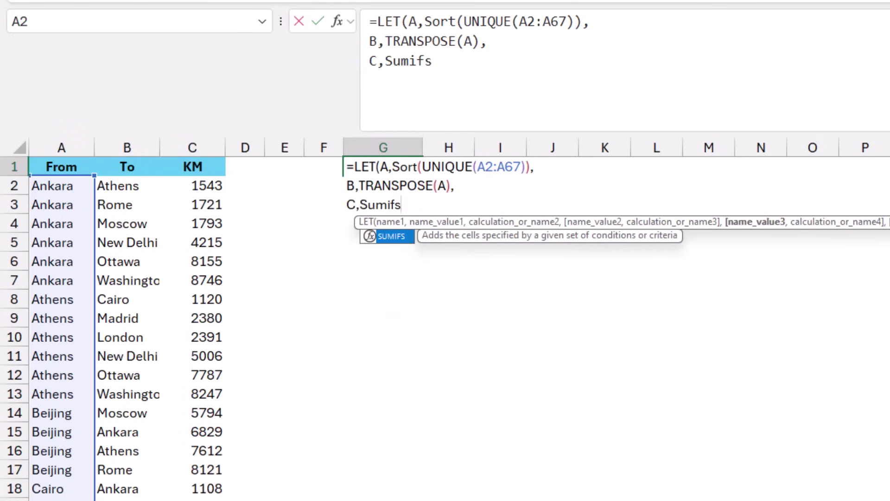
{"action": "key", "text": "Tab"}
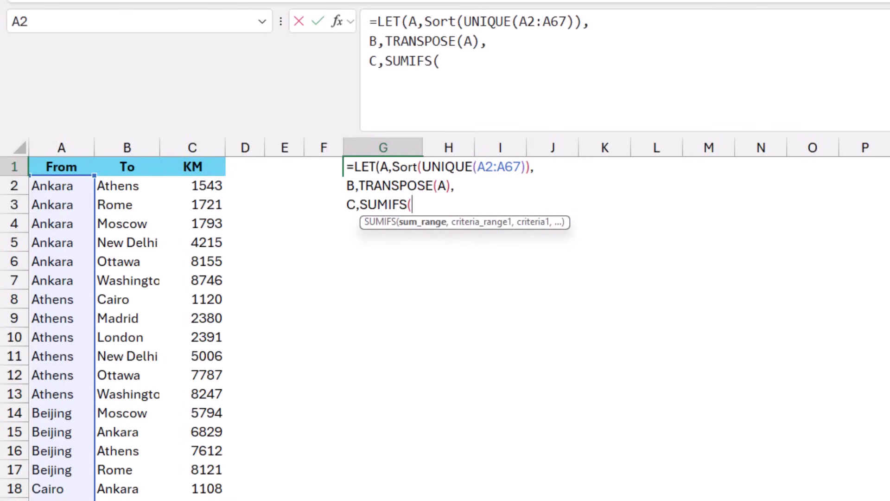
{"action": "left_click", "coordinate": [207, 186]}
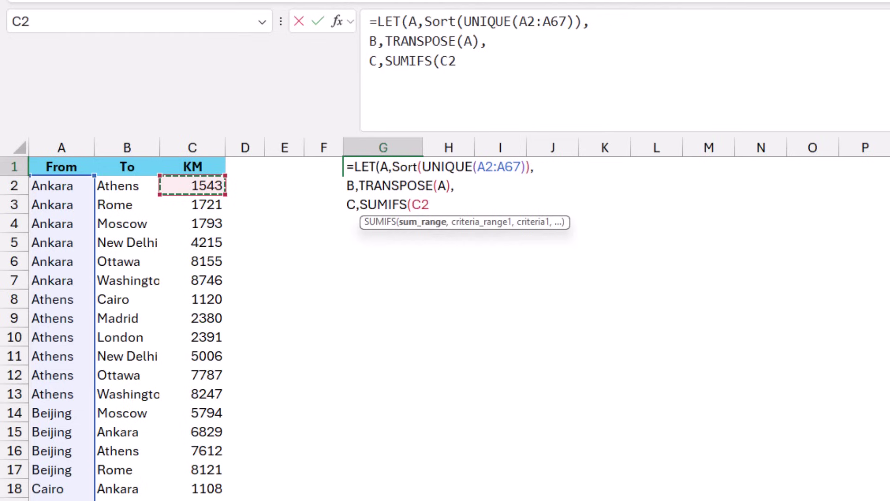
{"action": "key", "text": "shift+ctrl+Down"}
{"action": "key", "text": "ctrl+BackSpace"}
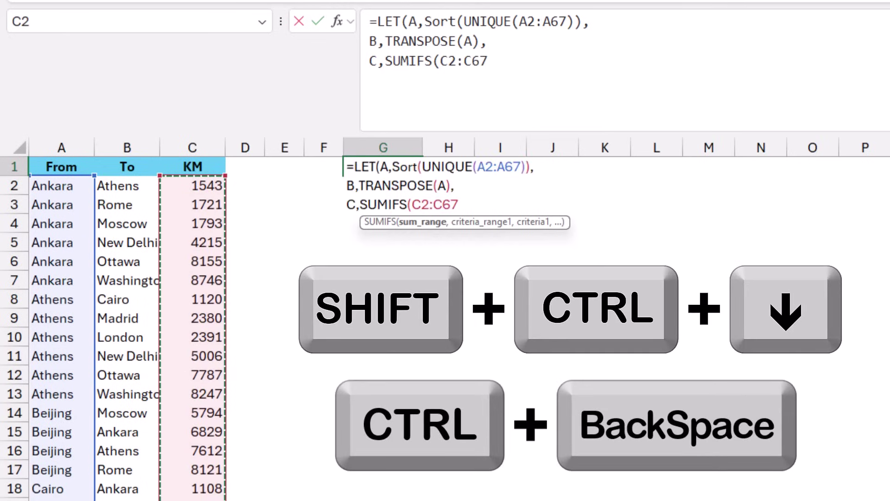
{"action": "type", "text": ","}
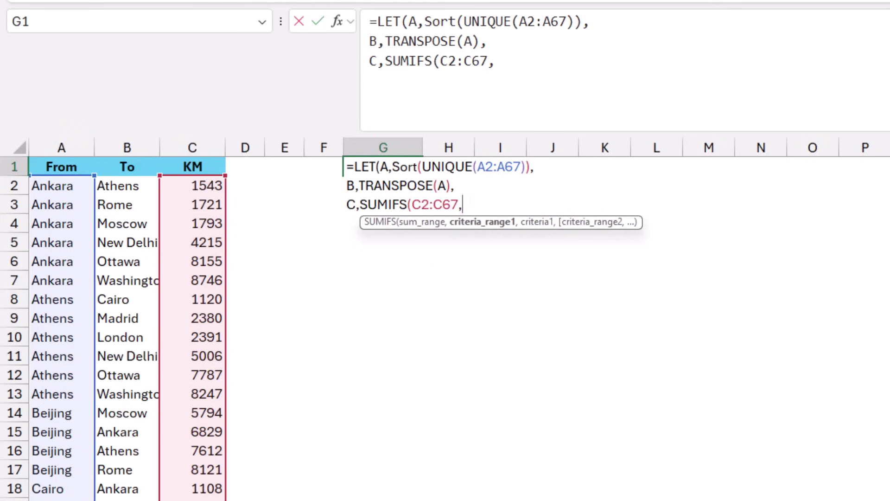
Set the first SUMIFS criteria range to A2:A67 with A as its criterion.
{"action": "left_click", "coordinate": [61, 185]}
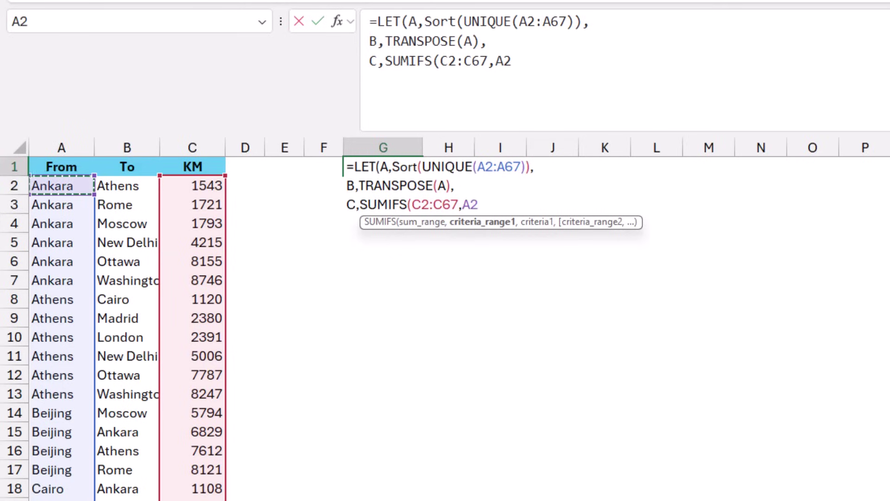
{"action": "key", "text": "ctrl+shift+Down"}
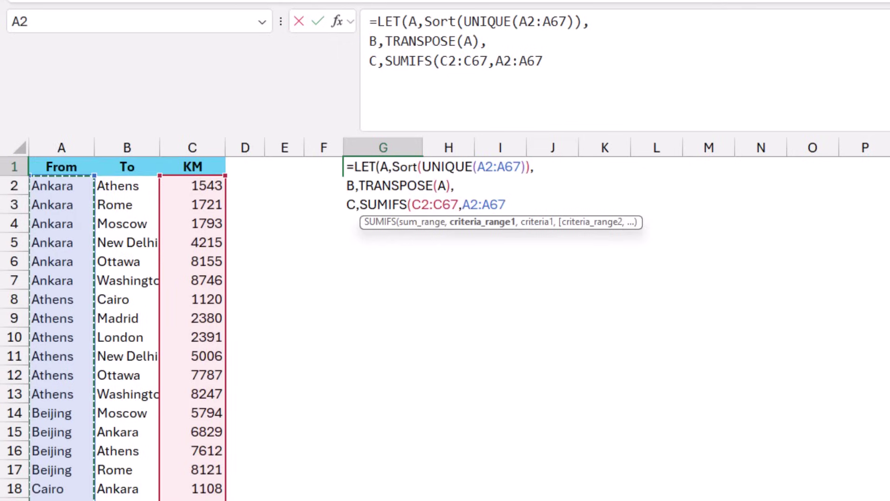
{"action": "type", "text": ","}
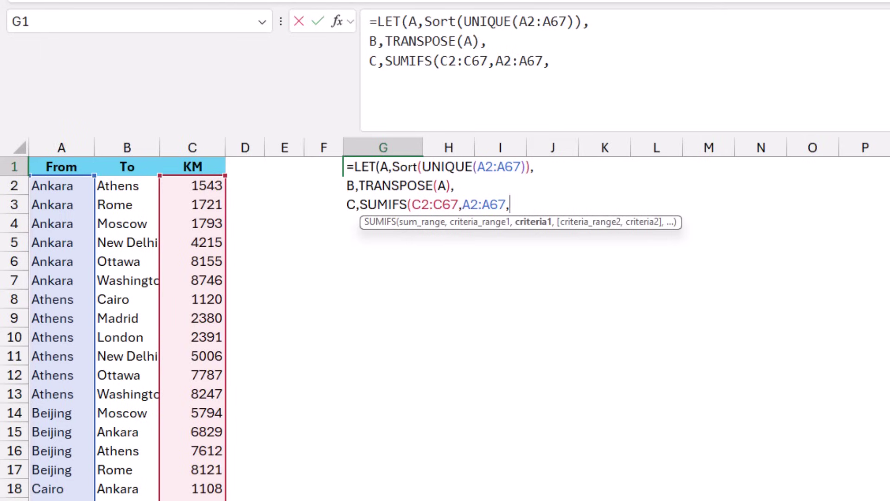
{"action": "type", "text": "A,"}
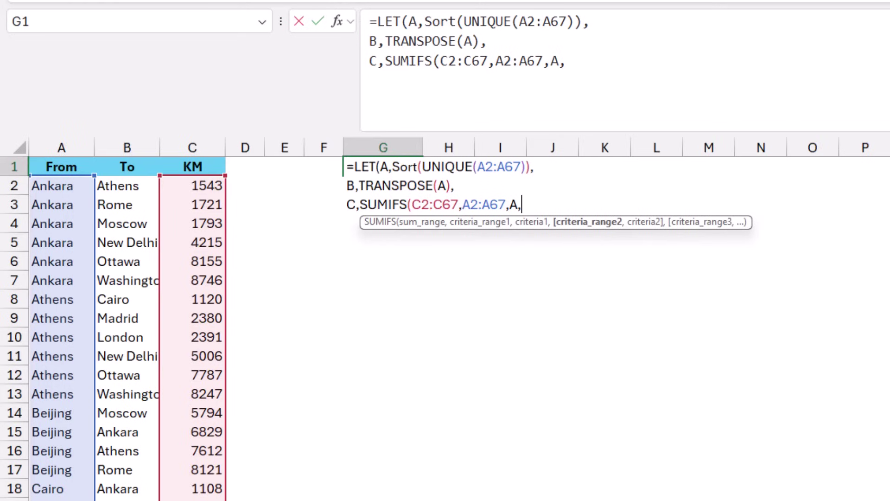
Complete the SUMIFS with criteria range B2:B67 and criterion B, and start a new line in the formula.
{"action": "left_click", "coordinate": [127, 185]}
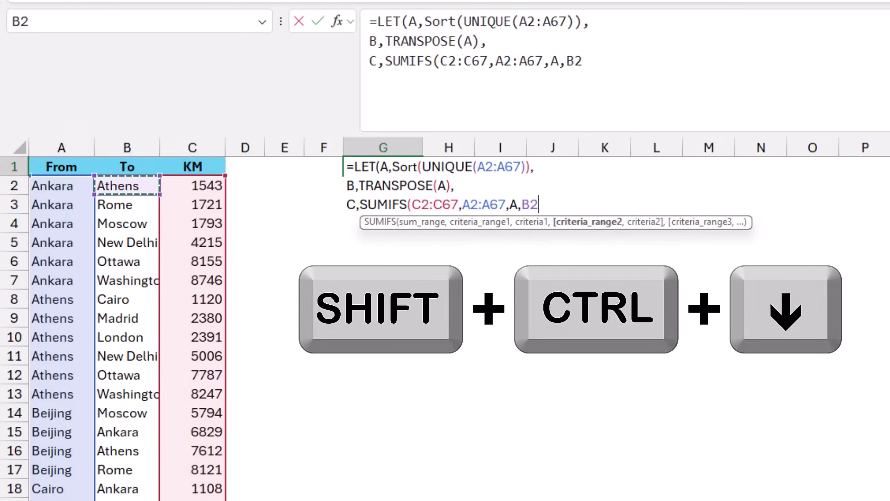
{"action": "key", "text": "ctrl+shift+Down"}
{"action": "key", "text": "ctrl+BackSpace"}
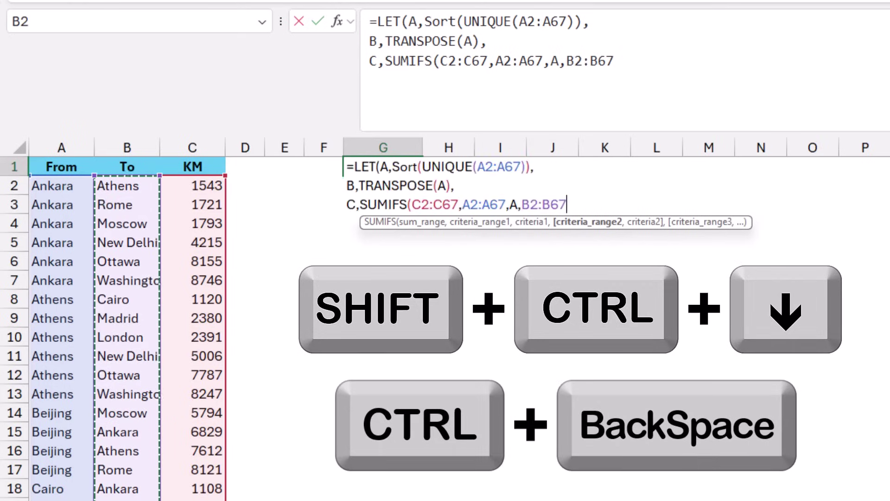
{"action": "type", "text": ","}
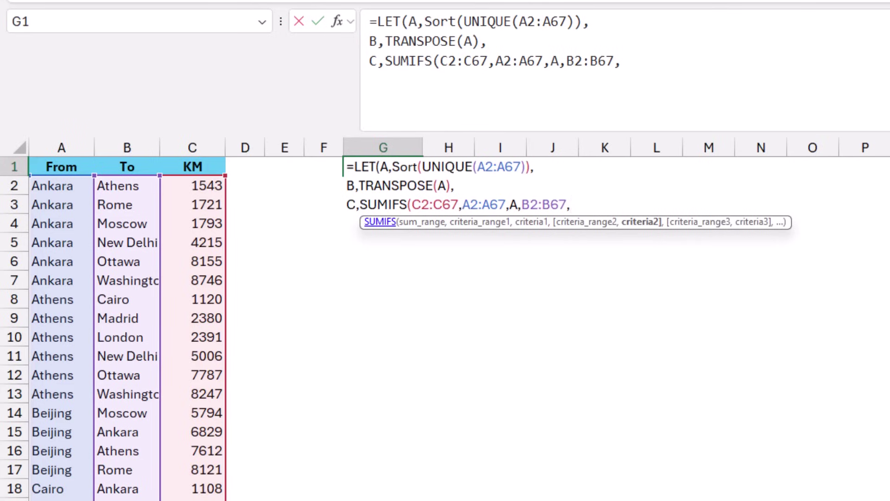
{"action": "type", "text": "B"}
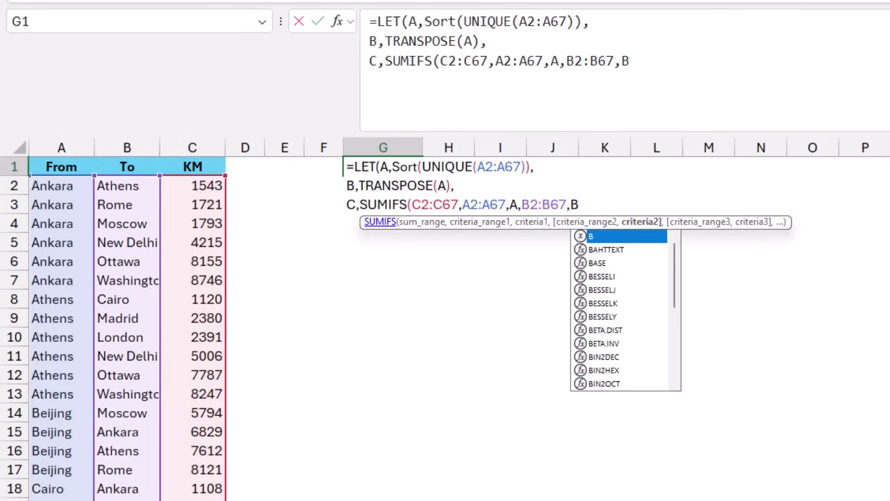
{"action": "type", "text": ")"}
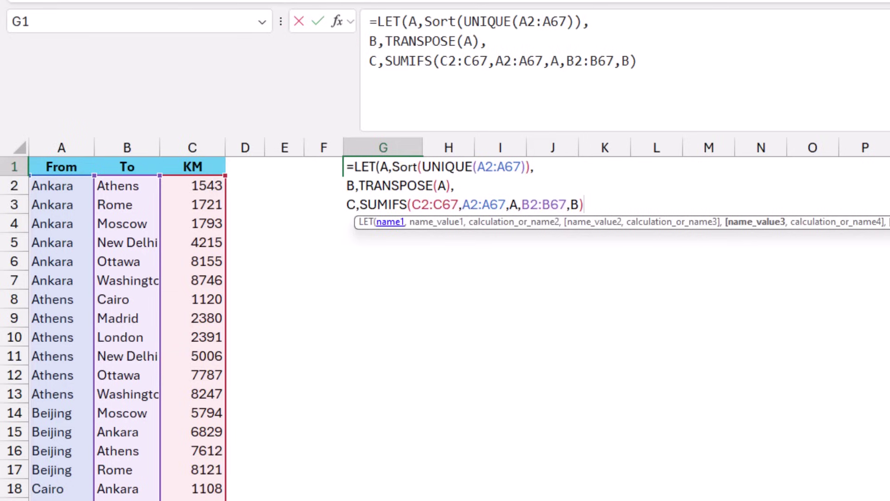
{"action": "type", "text": ","}
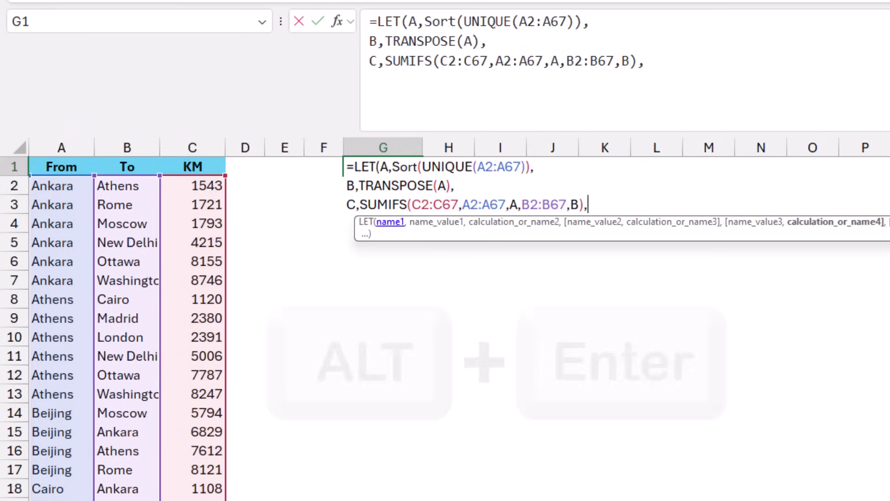
{"action": "key", "text": "alt+Return"}
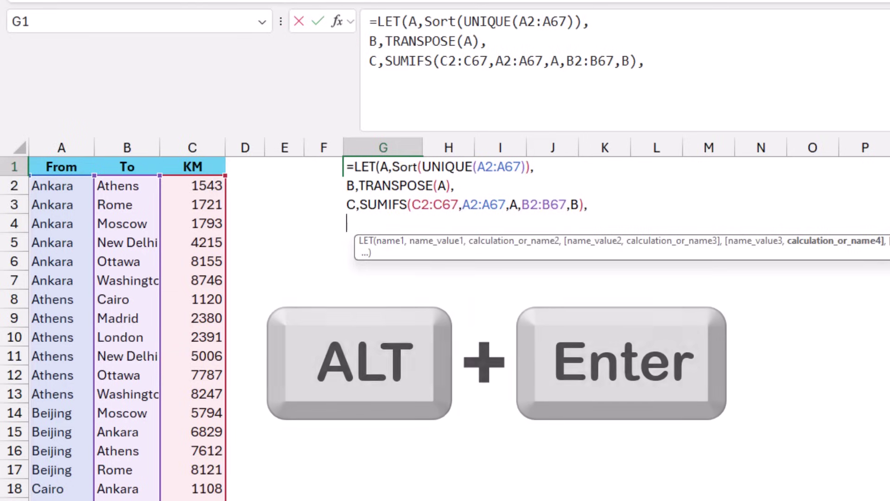
Make C the result returned by the LET formula, close it and enter it in G1.
{"action": "type", "text": "C"}
{"action": "key", "text": "Escape"}
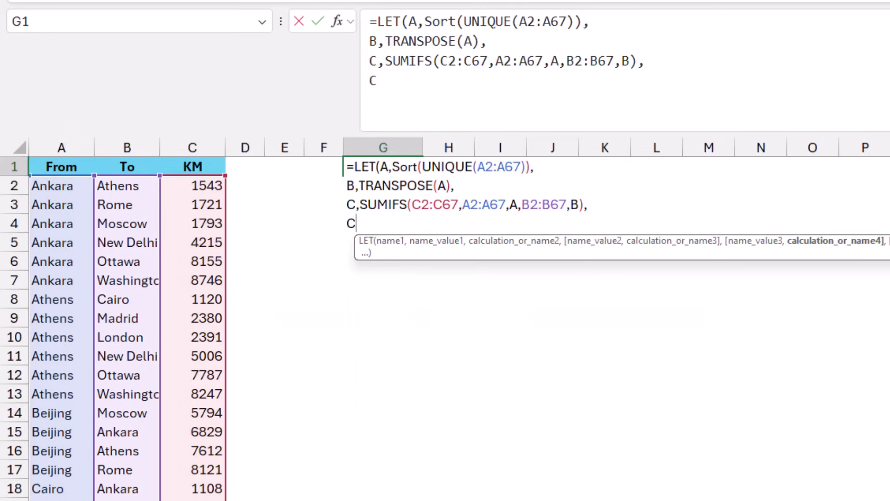
{"action": "type", "text": ")"}
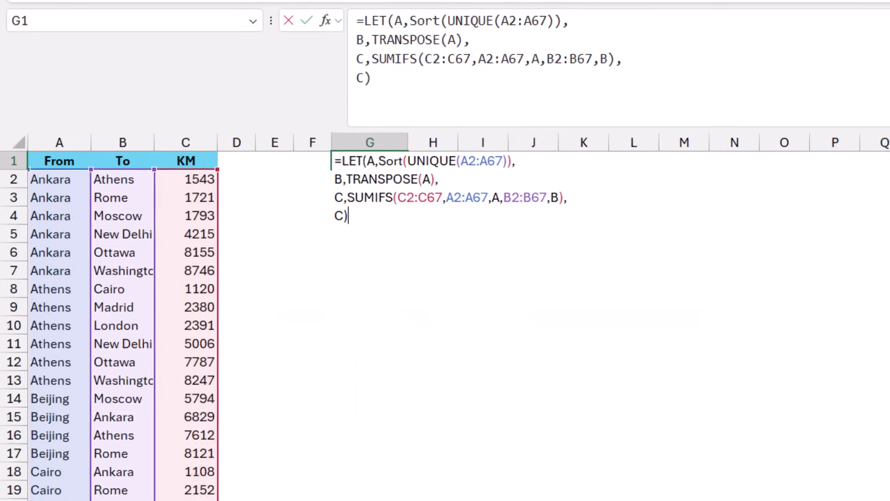
{"action": "key", "text": "Return"}
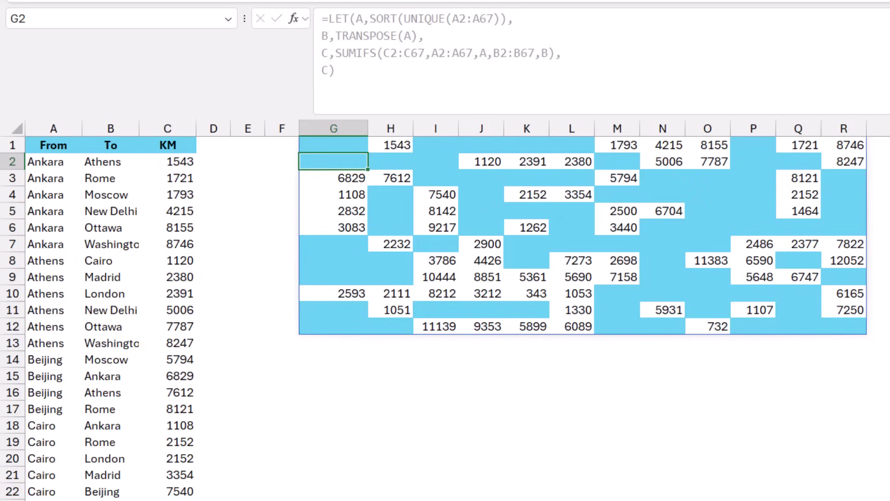
Reopen the LET formula in G1 for editing and remove its final argument C with the closing parenthesis.
{"action": "key", "text": "Up"}
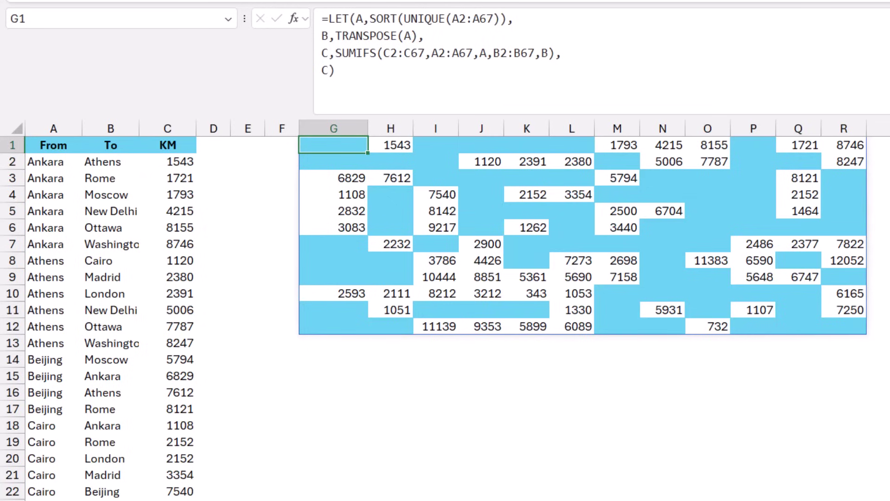
{"action": "key", "text": "F2"}
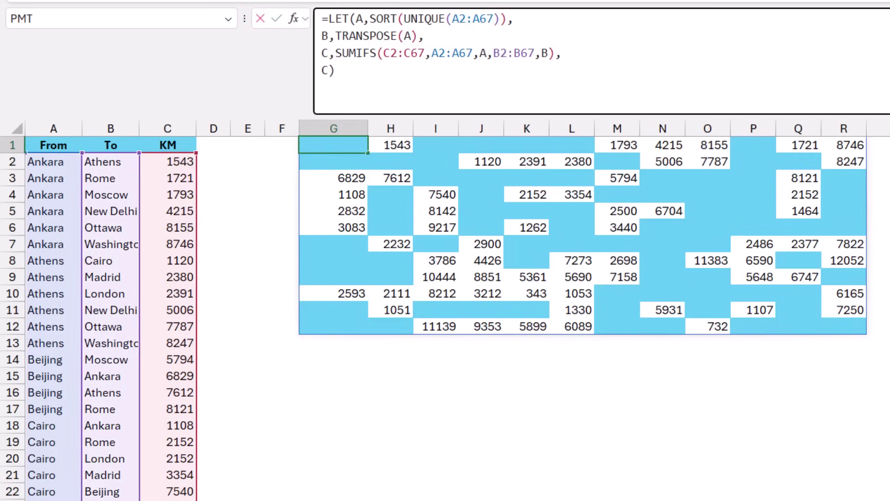
{"action": "key", "text": "BackSpace"}
{"action": "key", "text": "BackSpace"}
{"action": "key", "text": "BackSpace"}
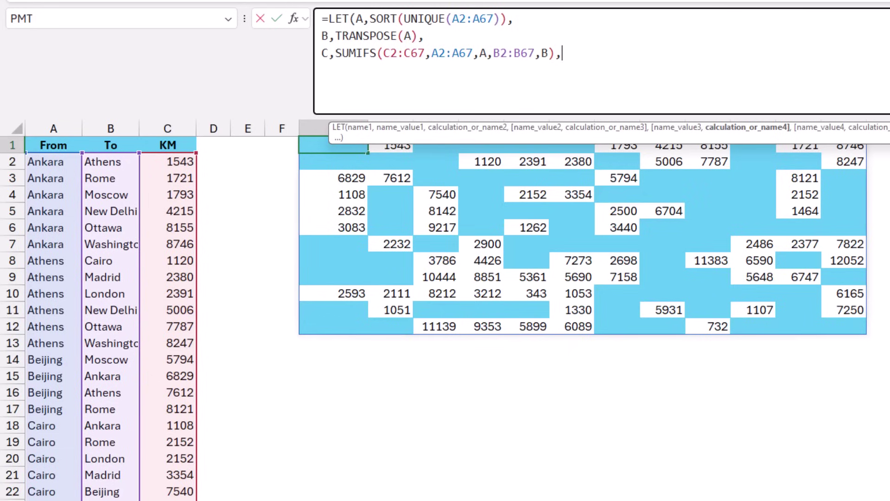
Add the name D on a new line of the LET formula, defined as C+TRANSPOSE(C).
{"action": "key", "text": "alt+Return"}
{"action": "type", "text": "D"}
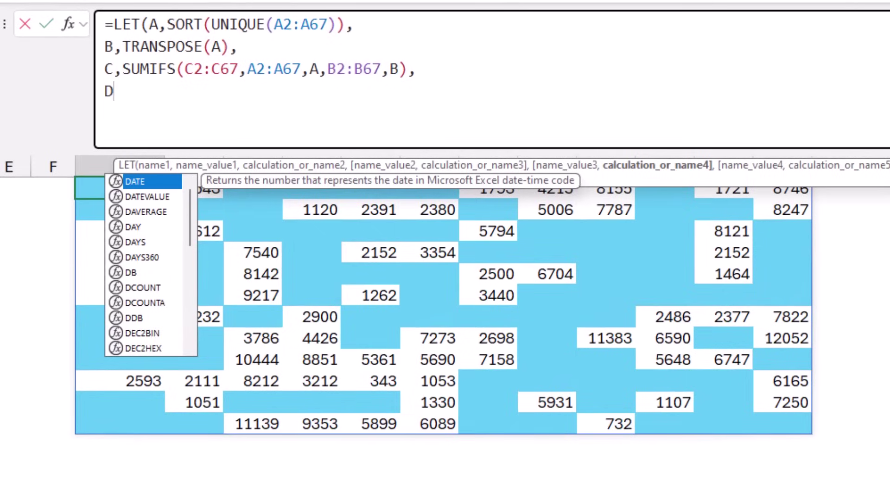
{"action": "type", "text": ","}
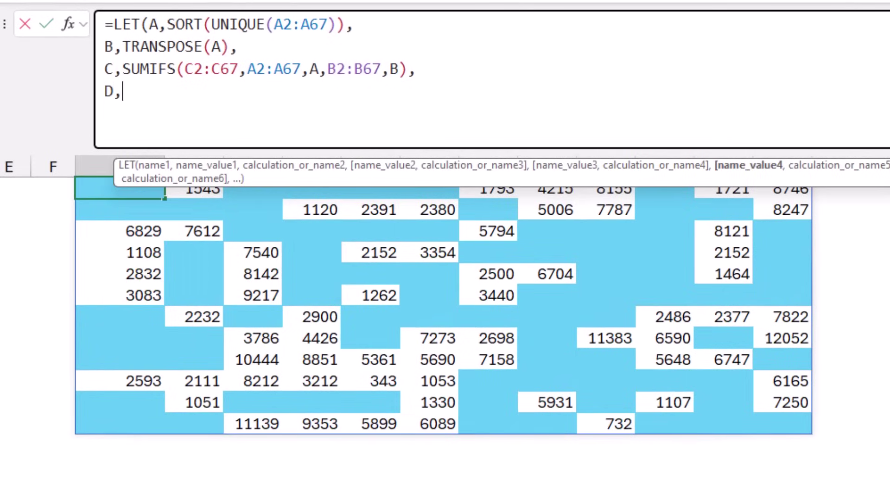
{"action": "type", "text": "C"}
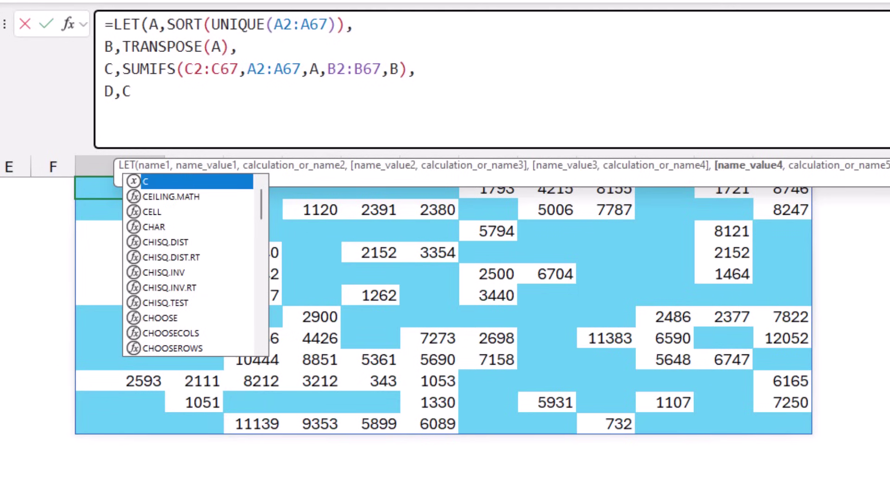
{"action": "type", "text": "+"}
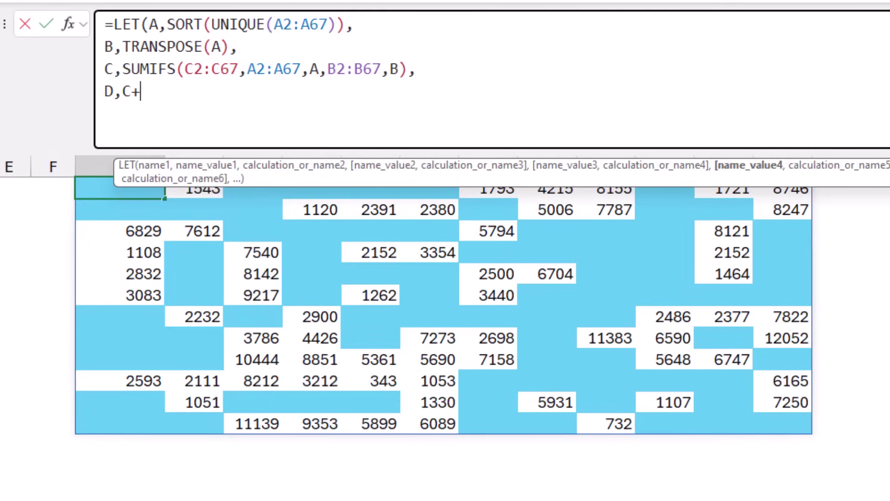
{"action": "type", "text": "Transp"}
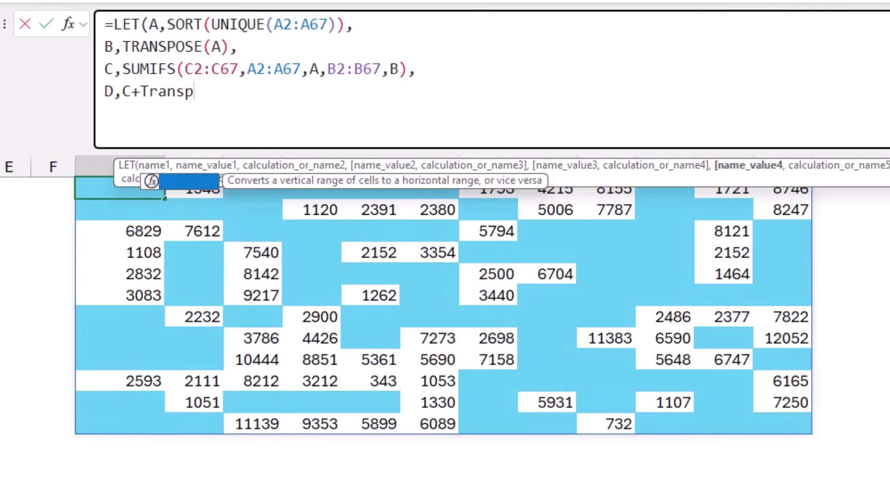
{"action": "key", "text": "Tab"}
{"action": "type", "text": "C)"}
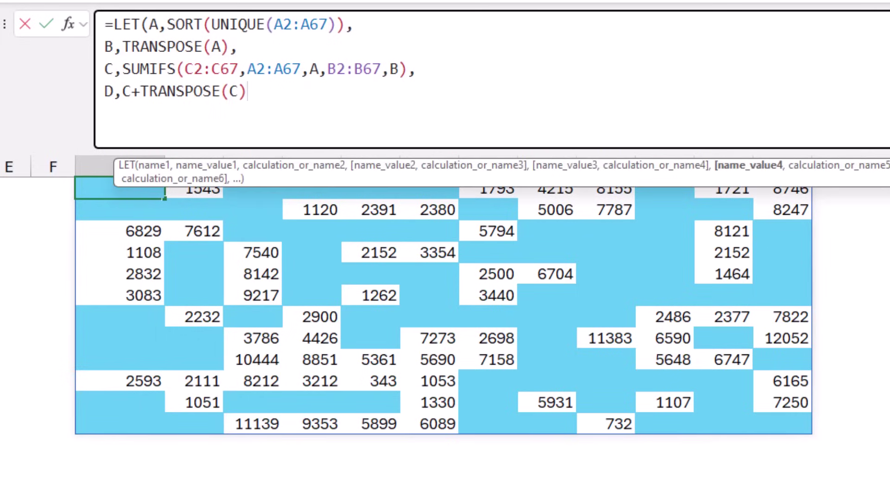
{"action": "type", "text": ","}
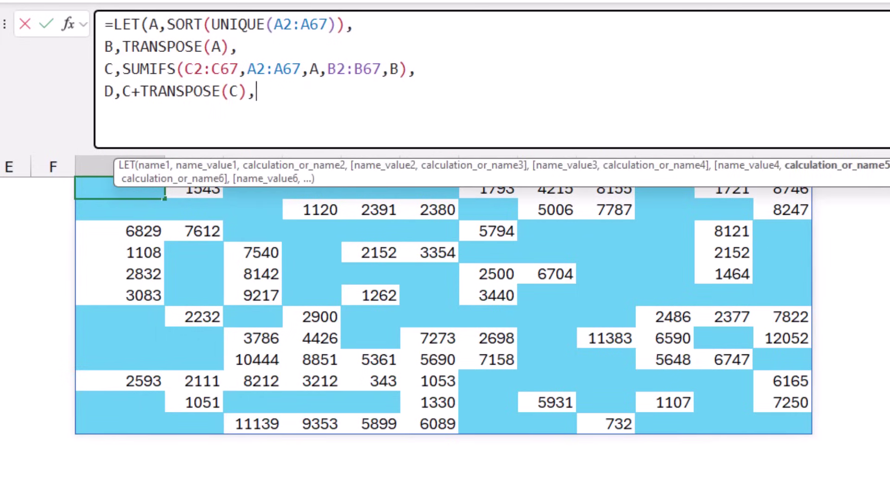
Return D as the result on a new line of the LET formula, close it and enter it in G1.
{"action": "key", "text": "alt+Return"}
{"action": "type", "text": "D"}
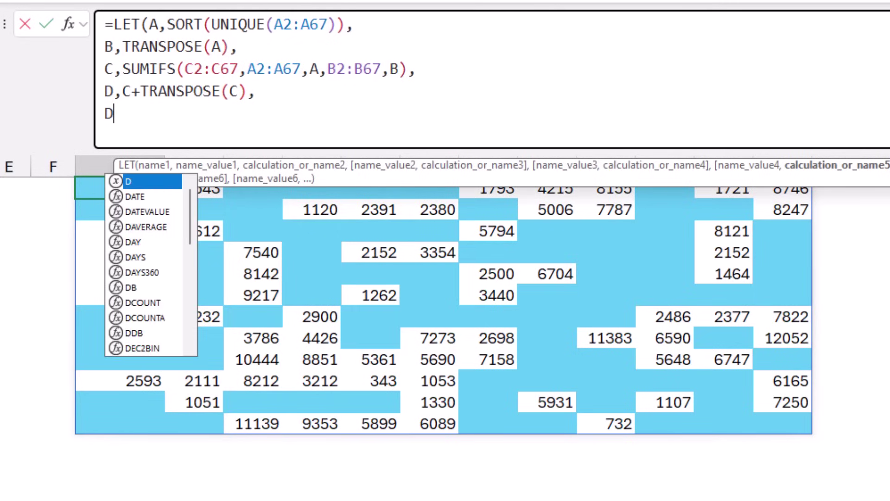
{"action": "type", "text": ")"}
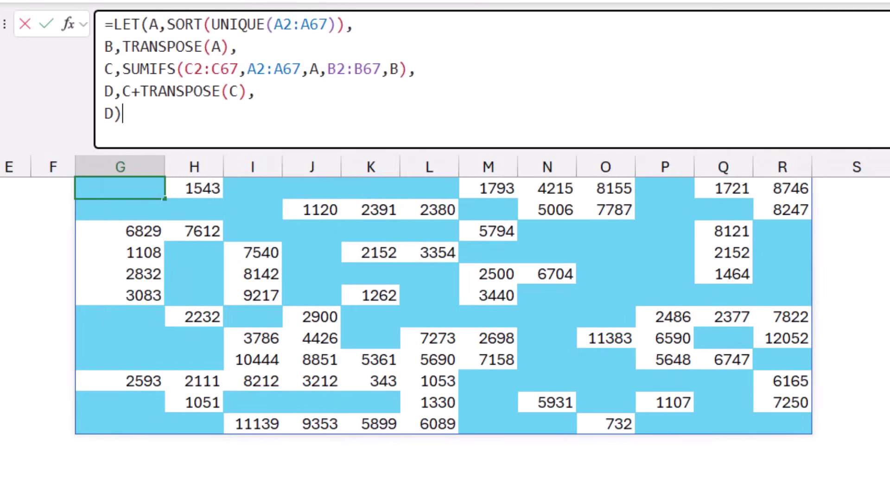
{"action": "key", "text": "Return"}
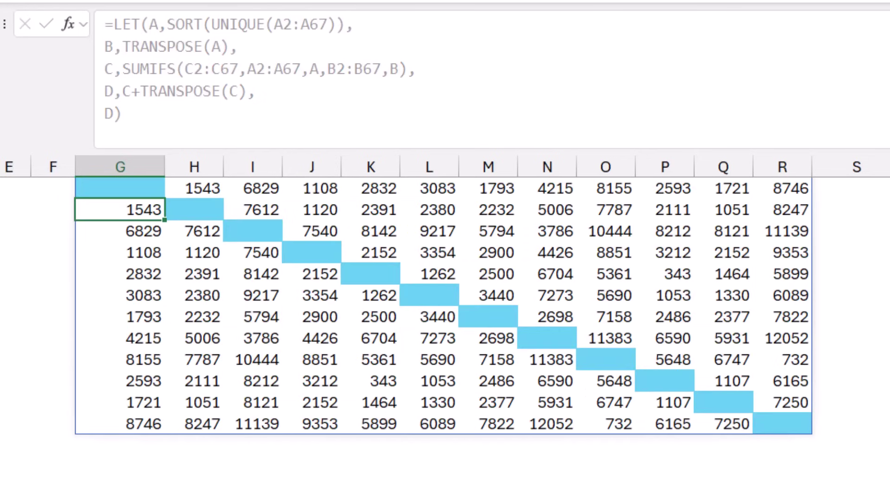
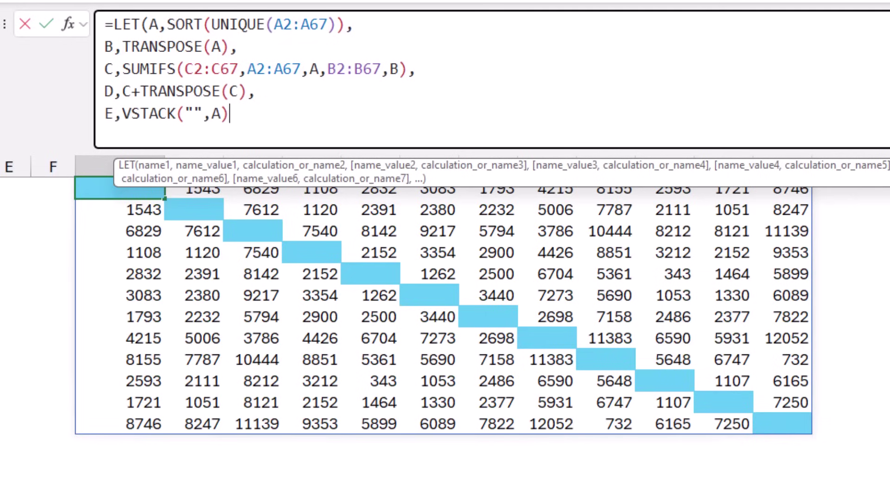
Return HSTACK(E,VSTACK(B,D)) as the result on a new line after E's definition, close the LET formula and enter it in G1.
{"action": "type", "text": ","}
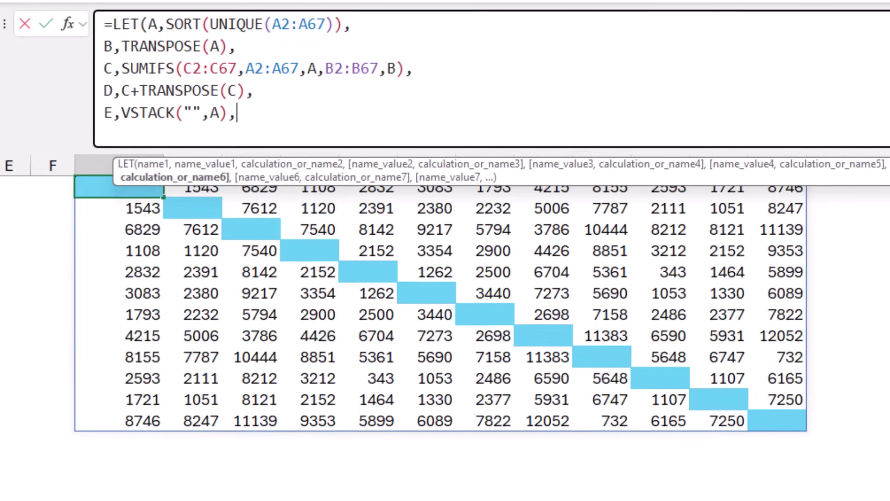
{"action": "key", "text": "alt+Return"}
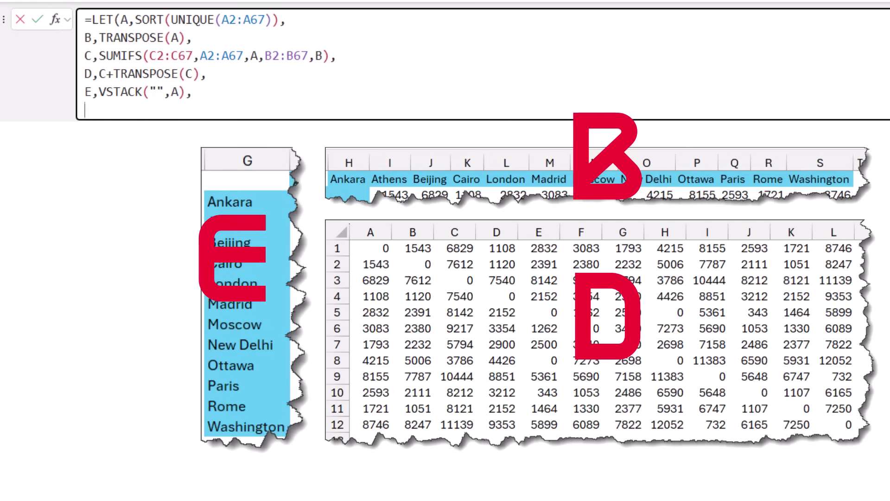
{"action": "type", "text": "Hstac"}
{"action": "key", "text": "Tab"}
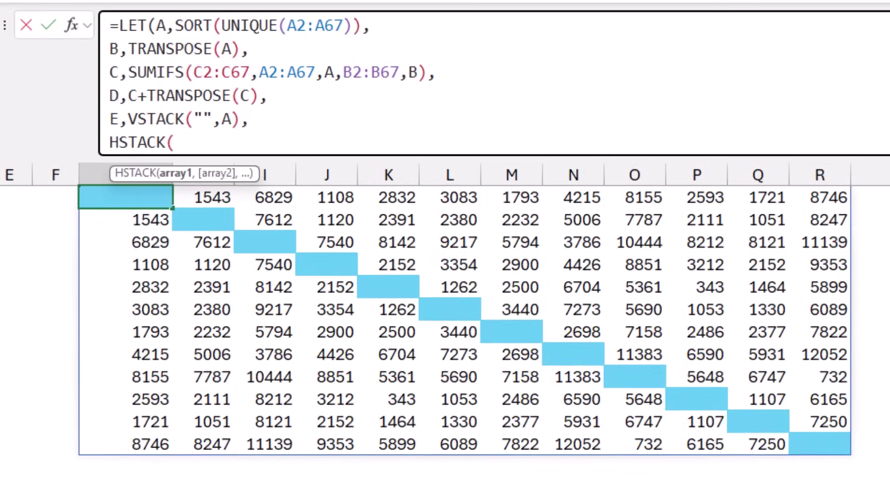
{"action": "type", "text": "E,"}
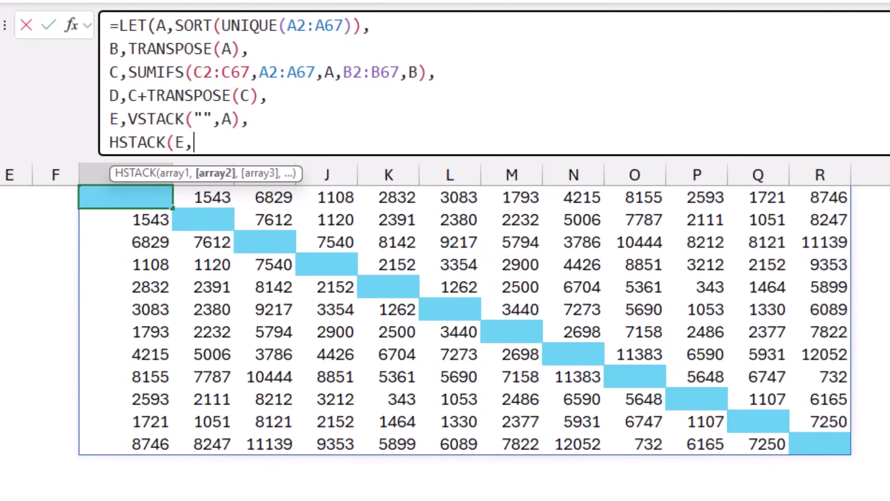
{"action": "type", "text": "VSTACK(B,"}
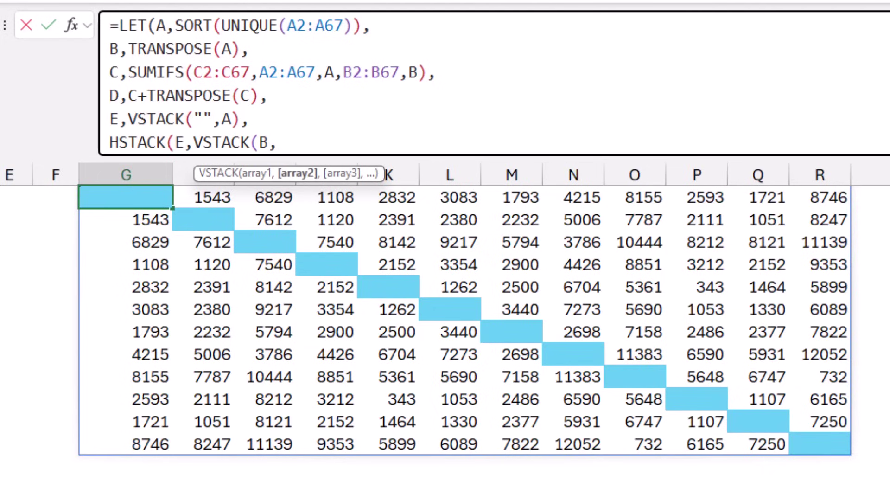
{"action": "type", "text": "D"}
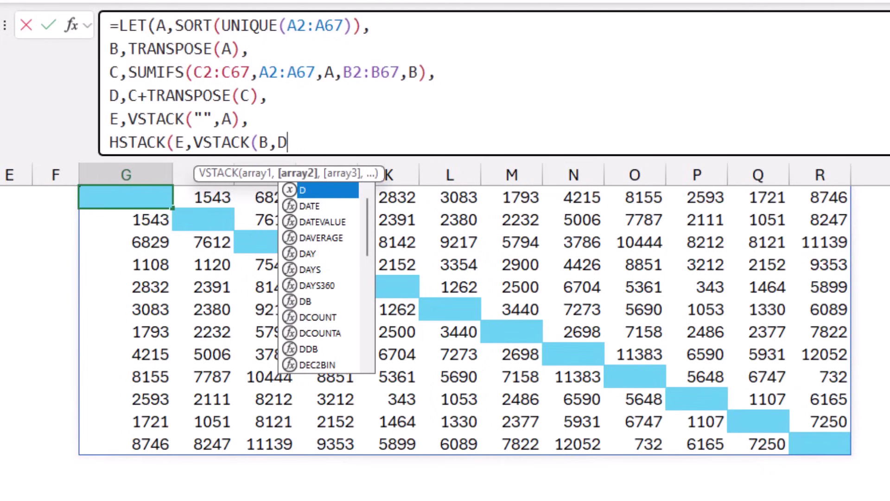
{"action": "type", "text": "))"}
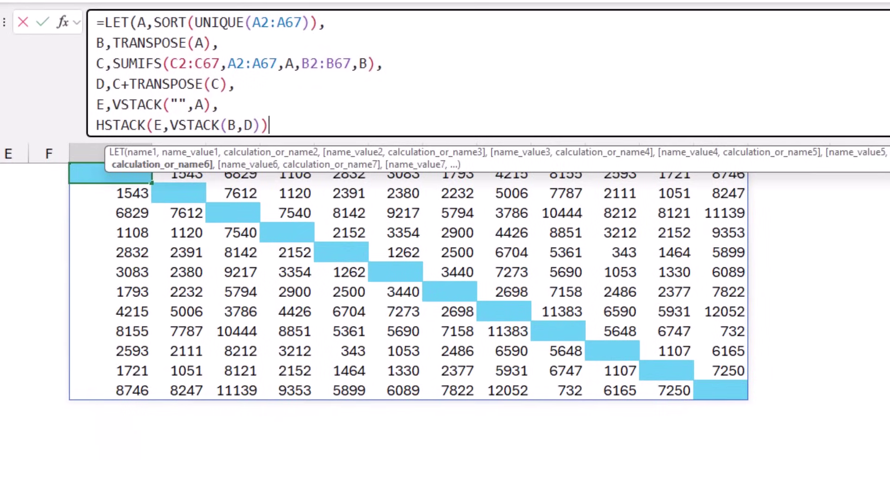
{"action": "type", "text": ")"}
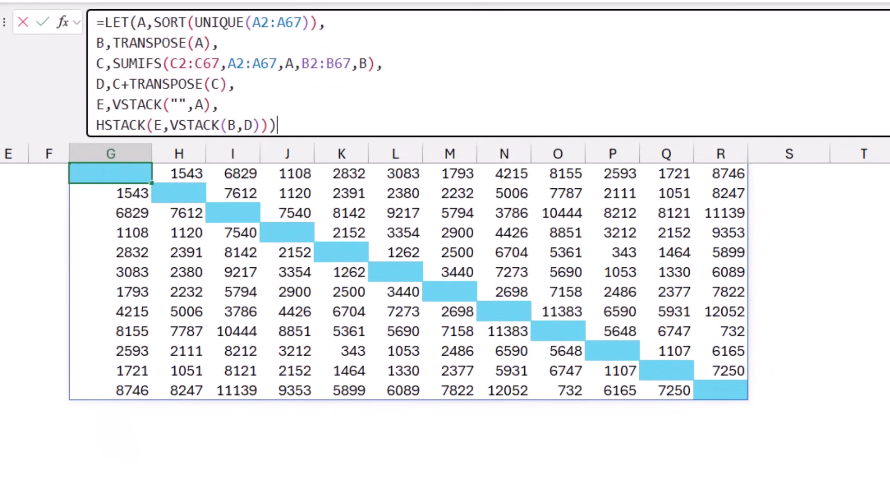
{"action": "key", "text": "Return"}
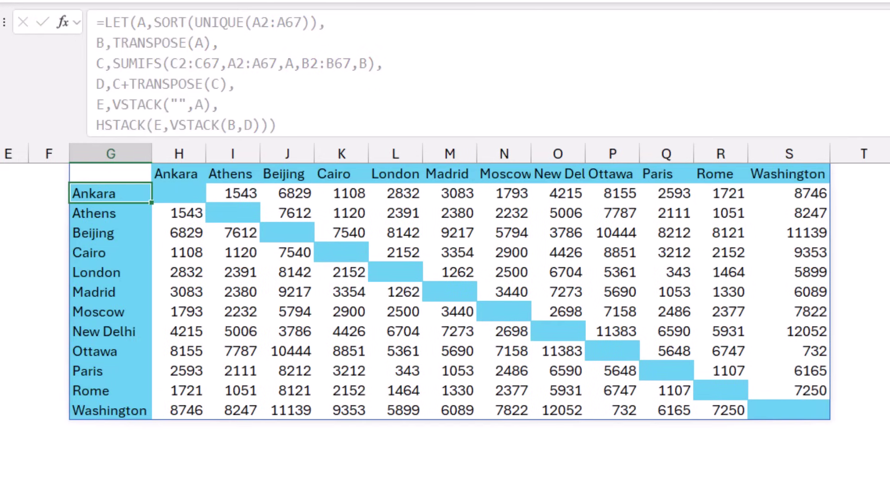